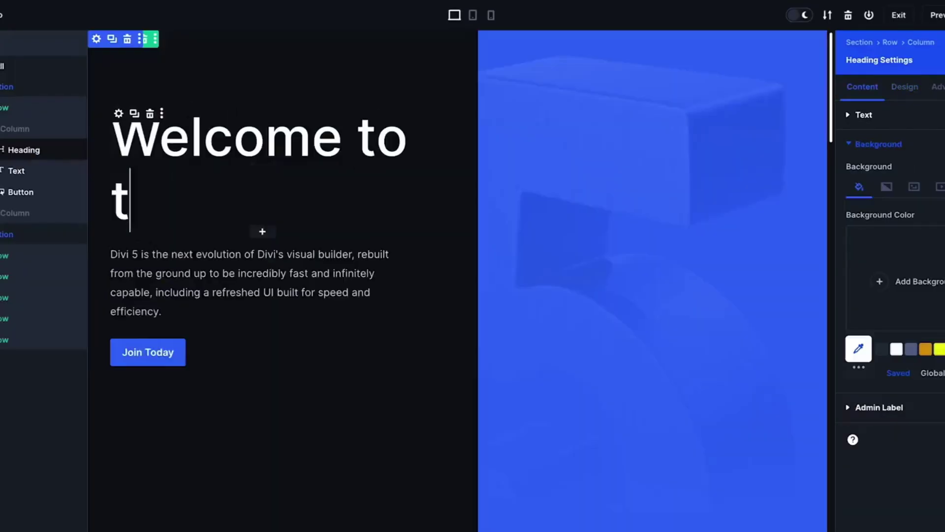
Type 'he Future of Divi', then insert a one-column row and search modules for 'blur'.
type("he Future of Divi")
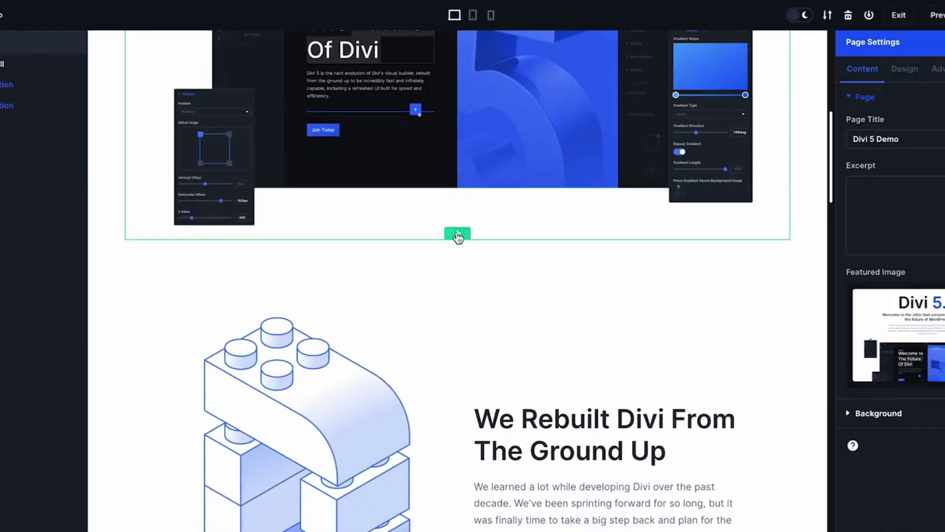
left_click(457, 236)
left_click(375, 358)
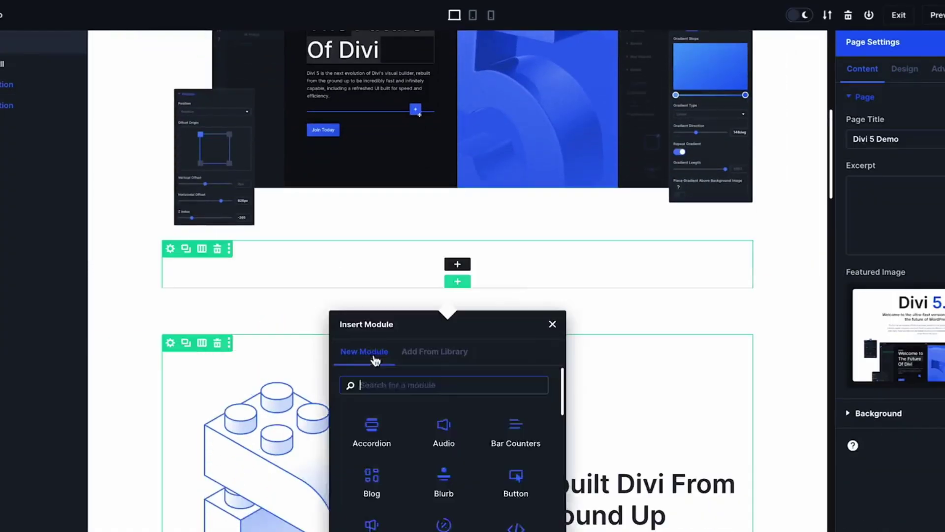
type("blur")
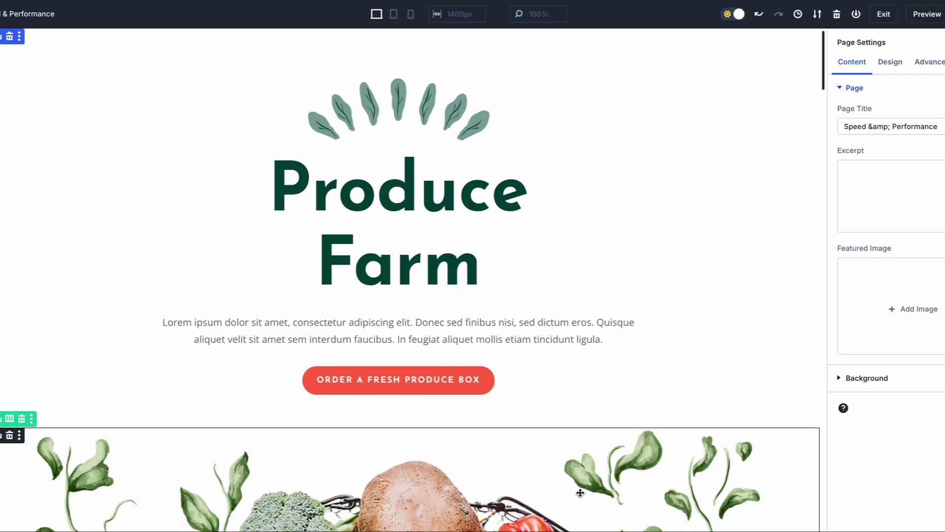
Duplicate the Order a Fresh Produce Box button, make its background red, and preview at tablet width.
left_click(322, 374)
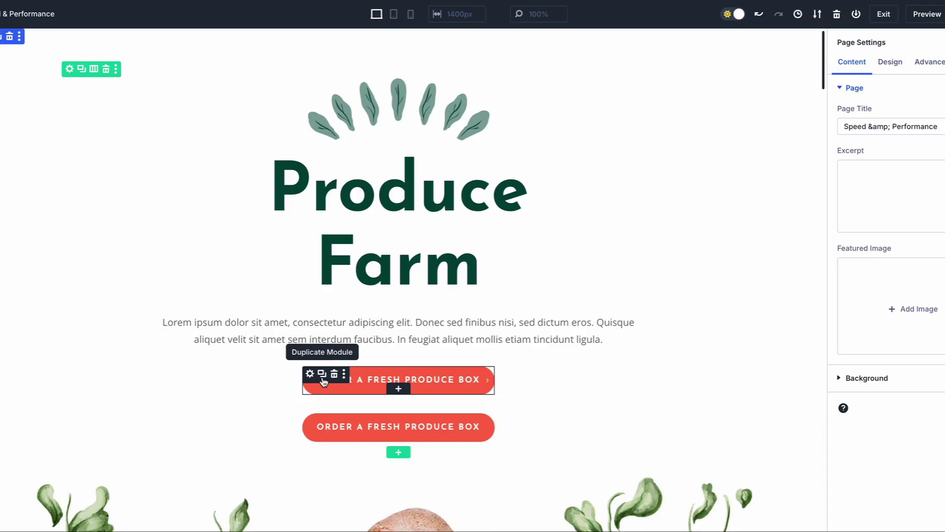
left_click(322, 374)
left_click(323, 374)
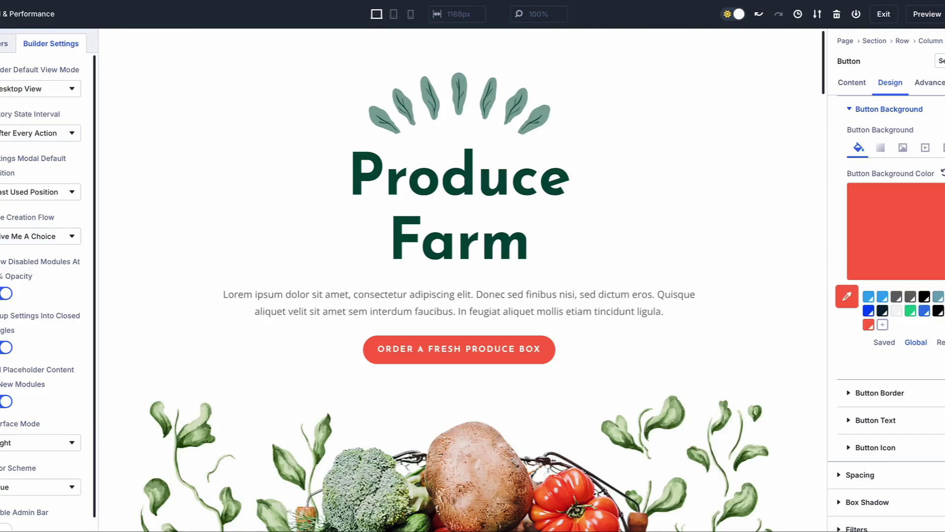
left_click(938, 295)
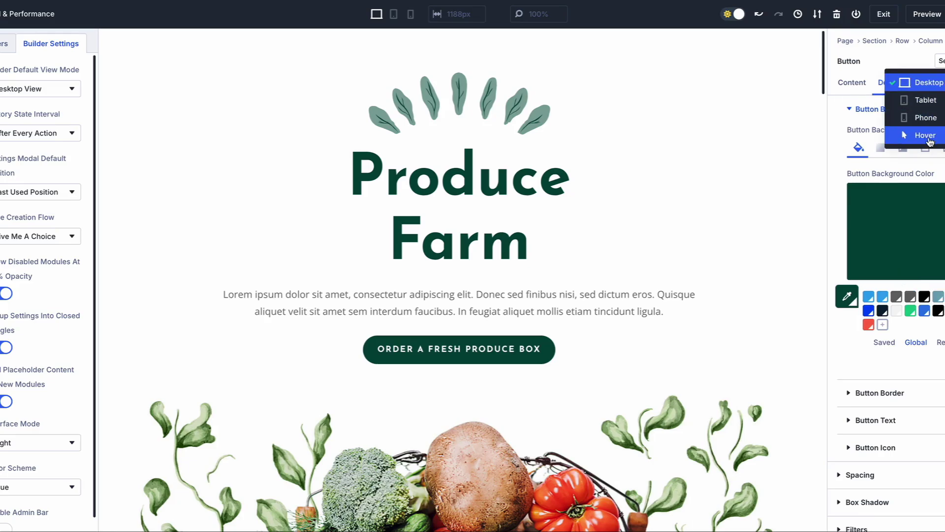
left_click(868, 326)
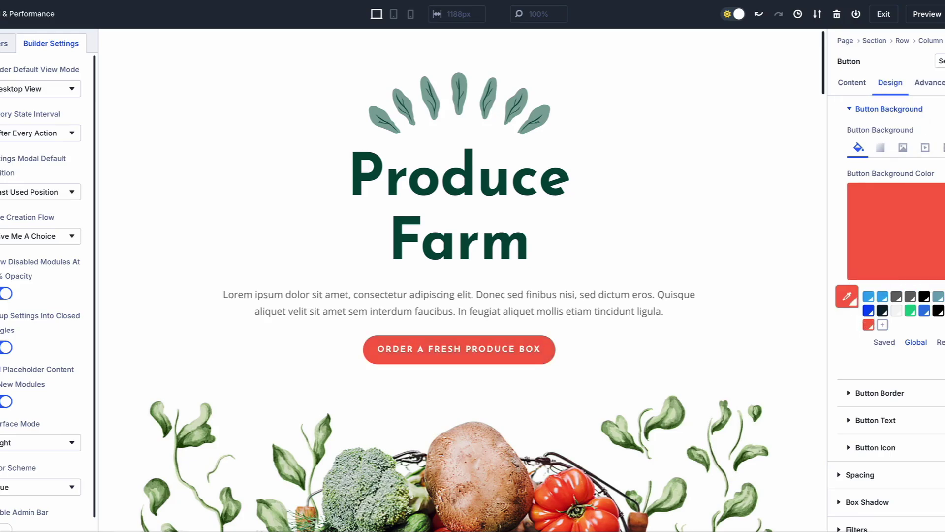
left_click(923, 66)
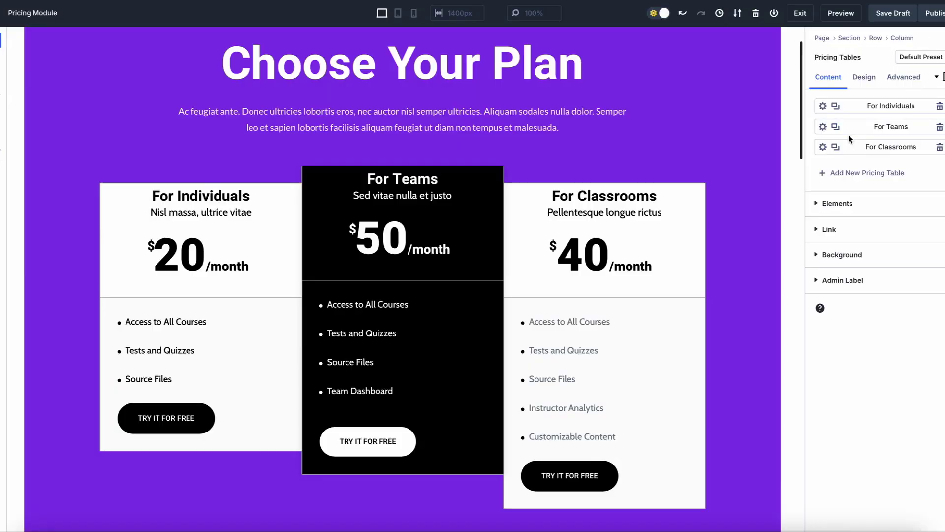
left_click(823, 126)
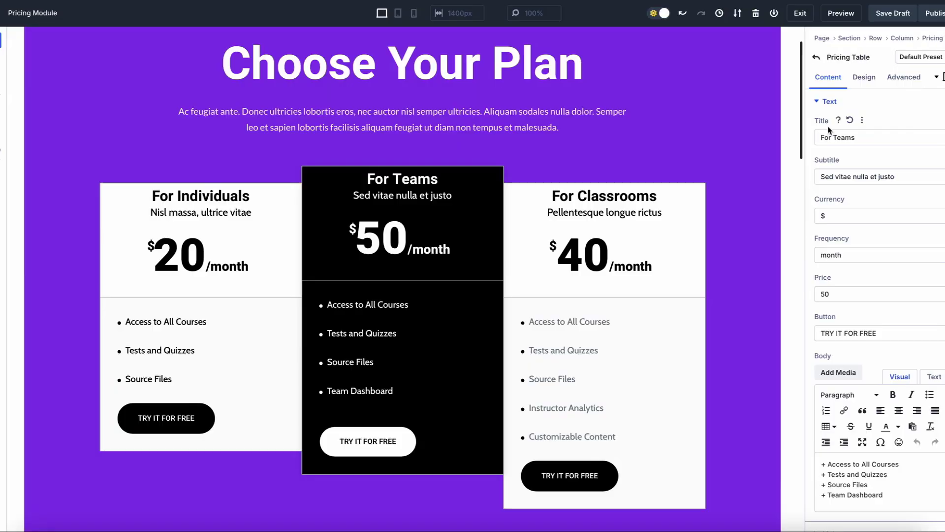
left_click(930, 40)
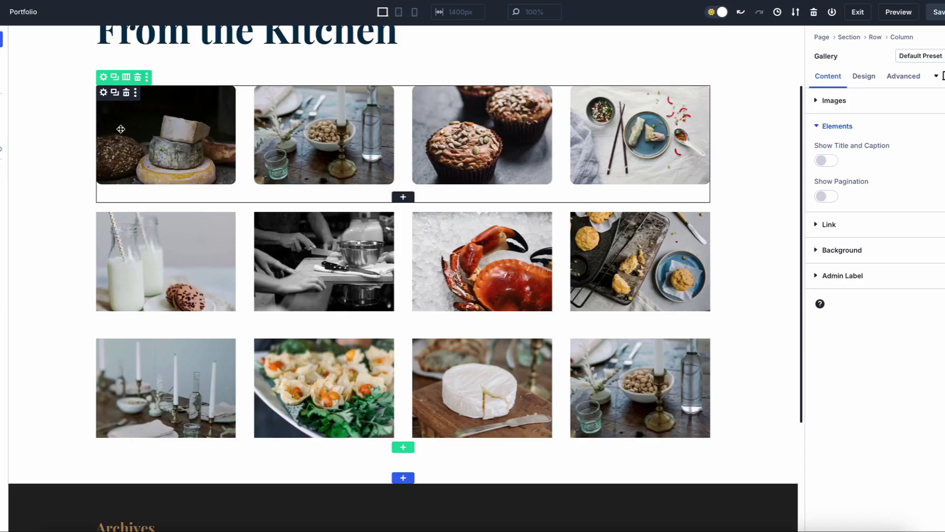
Copy the first gallery's style onto the second gallery, then bring up the third gallery's options.
left_click(136, 93)
left_click(161, 209)
left_click(135, 219)
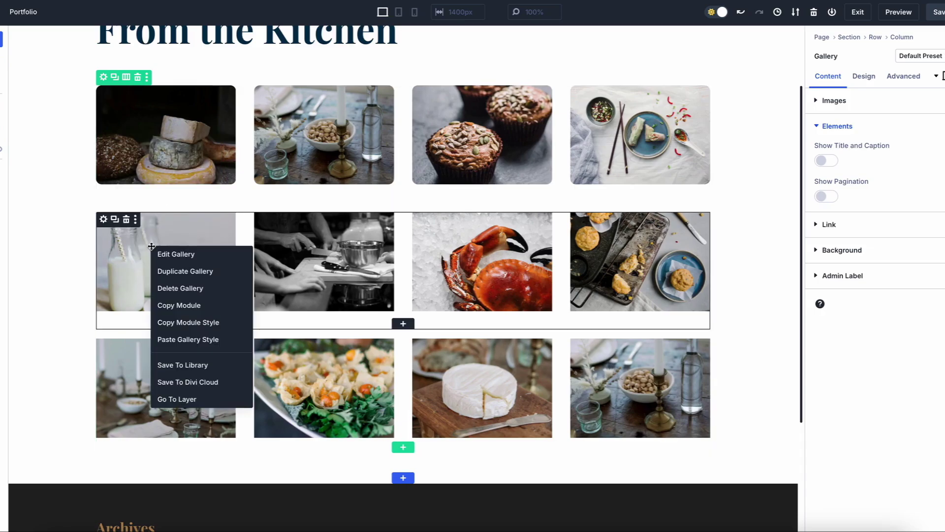
left_click(206, 340)
right_click(181, 388)
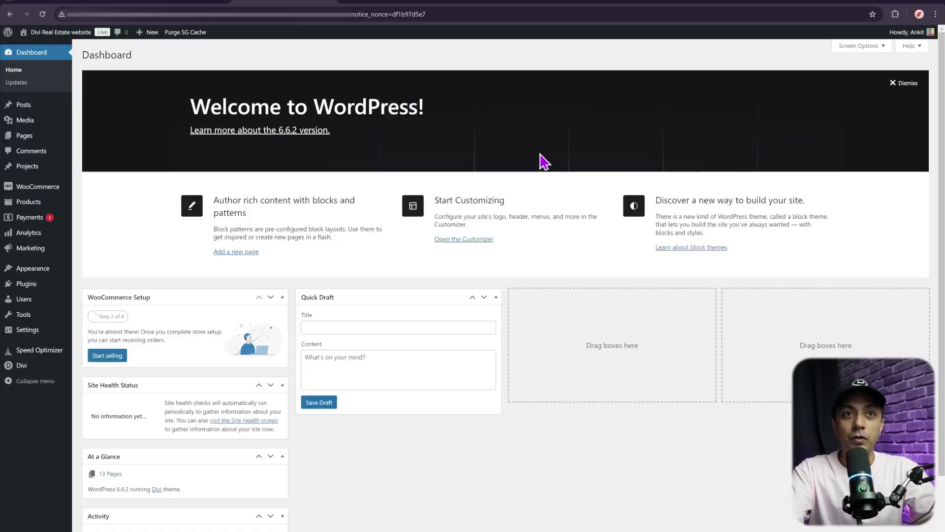
left_click(417, 2)
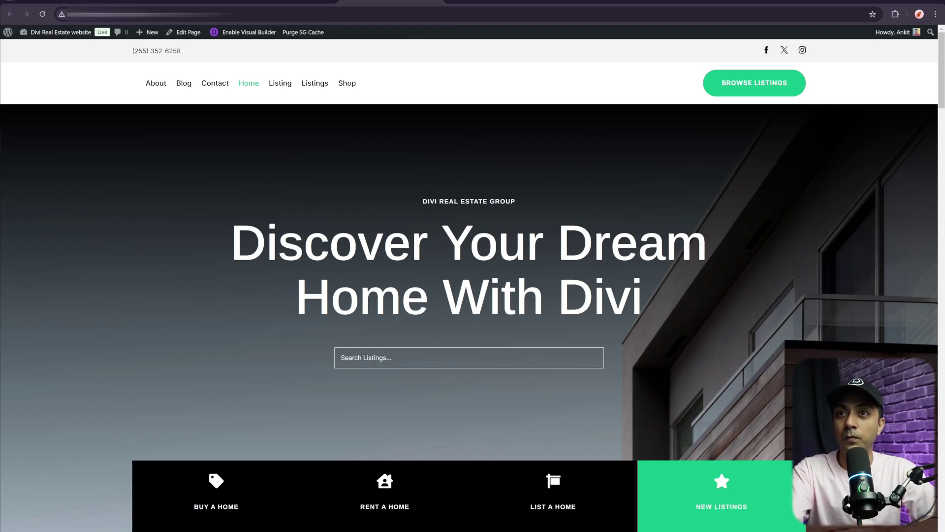
left_click_drag(943, 90, 943, 269)
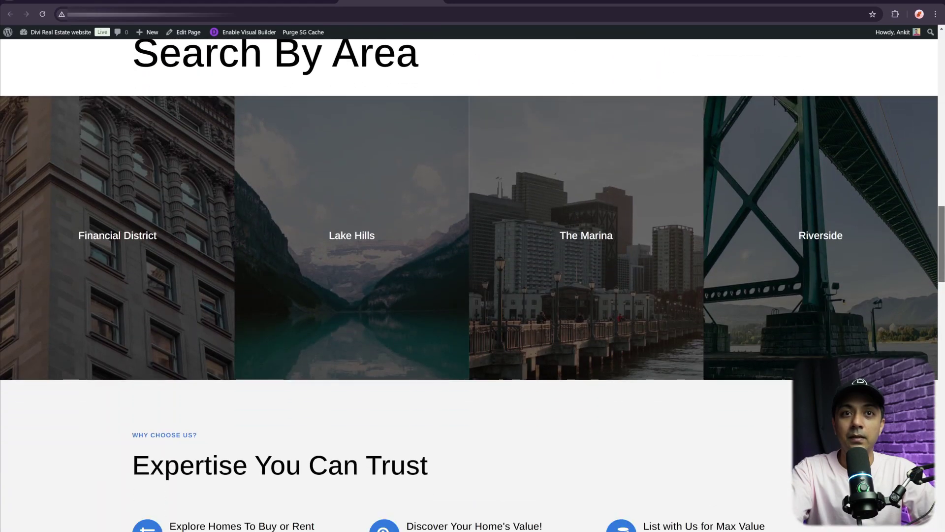
left_click(295, 1)
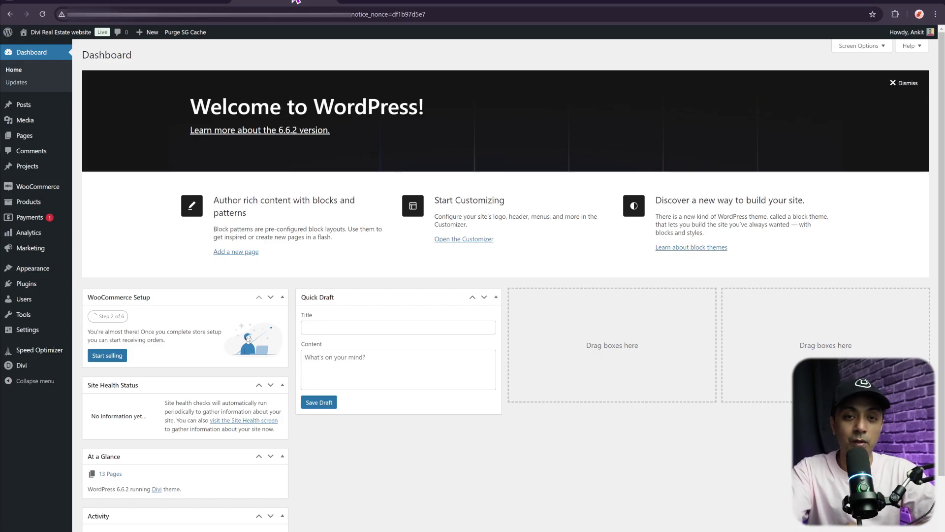
key("ctrl+Tab")
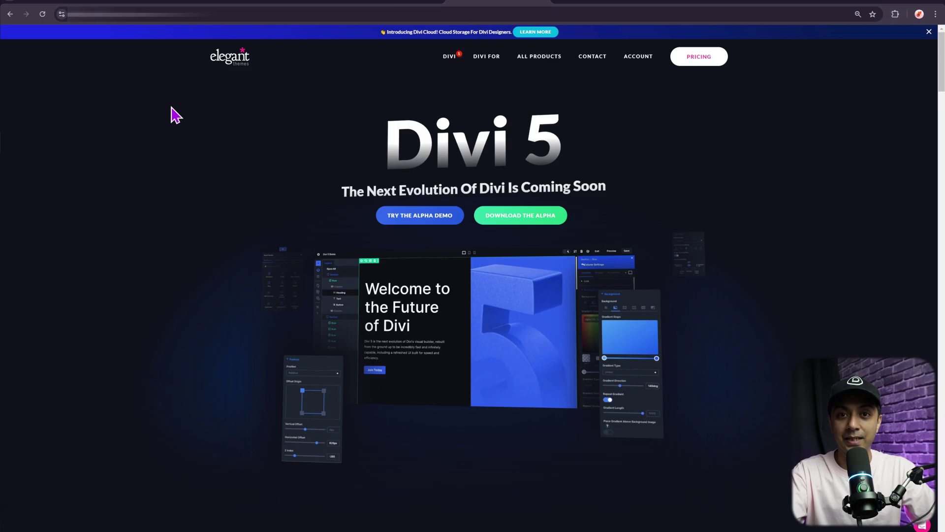
Start the Divi 5 Alpha download on Elegant Themes and return to the WordPress dashboard tab.
left_click(544, 220)
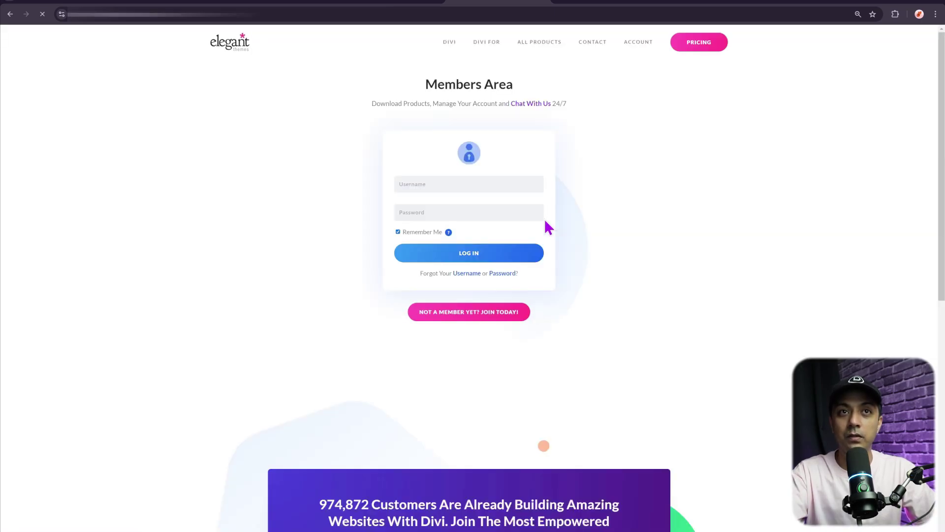
scroll(137, 244, "down", 3)
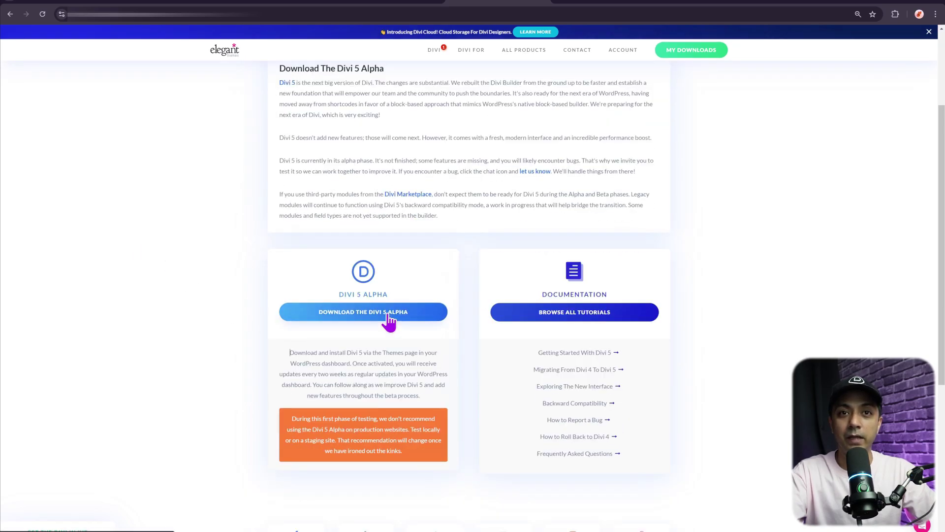
left_click(389, 321)
scroll(222, 298, "down", 2)
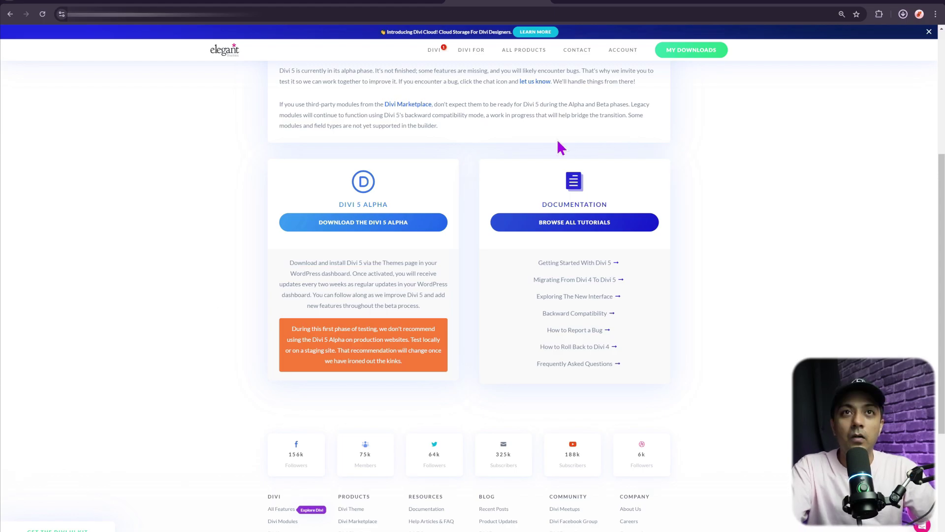
left_click(364, 5)
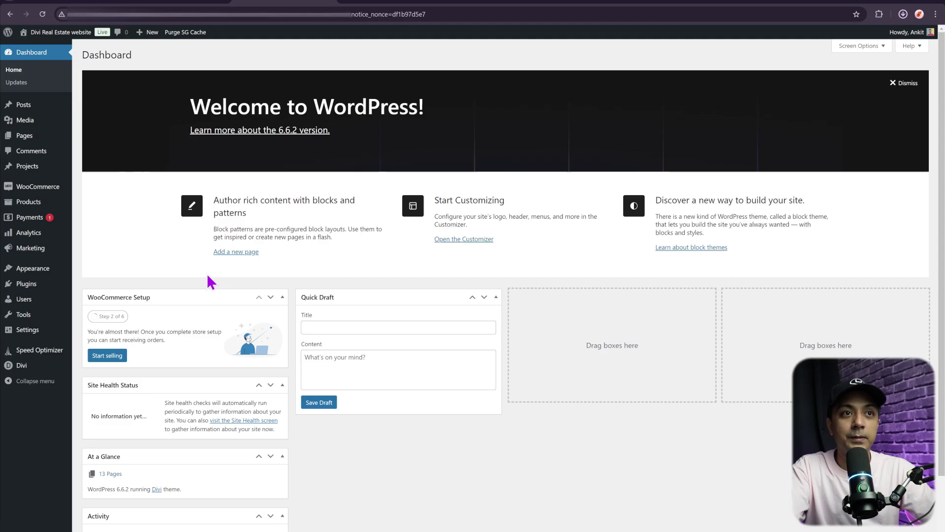
Upload and install Divi_5.zip through Appearance > Themes > Add New Theme > Upload Theme.
mouse_move(22, 269)
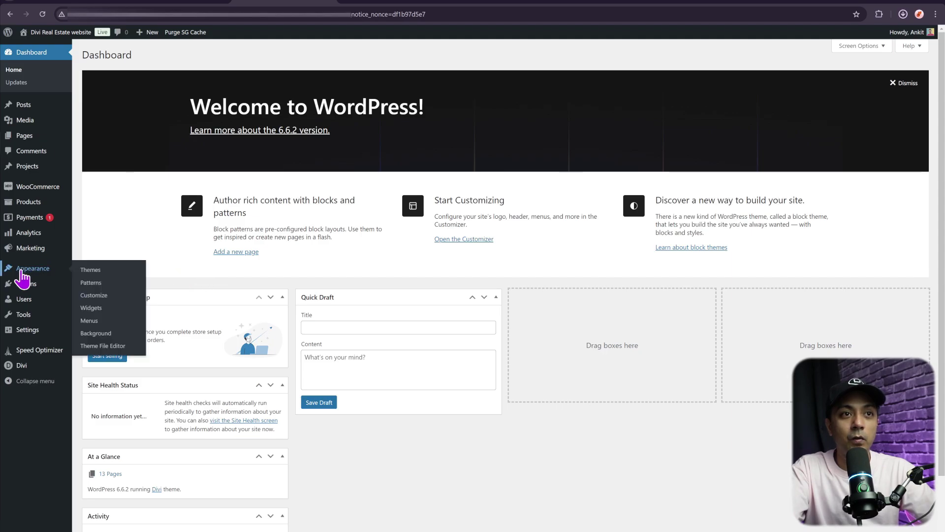
left_click(101, 271)
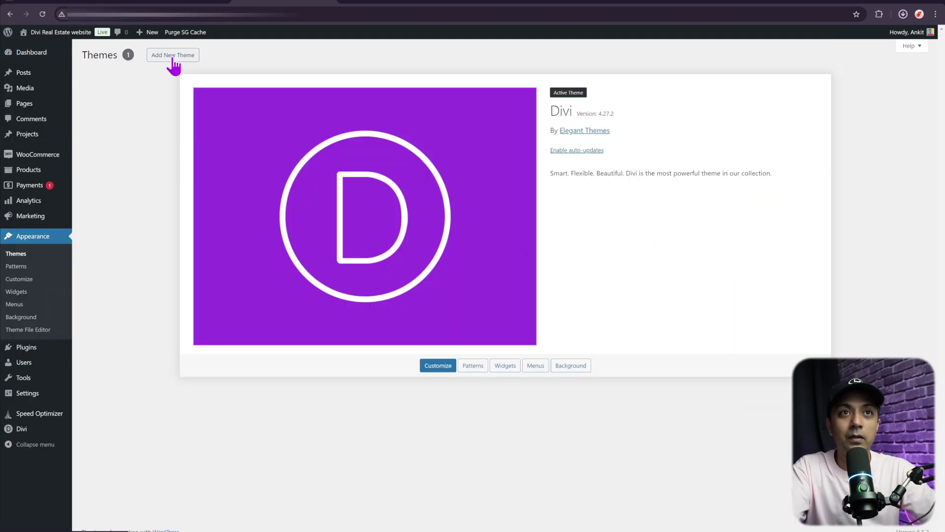
left_click(173, 58)
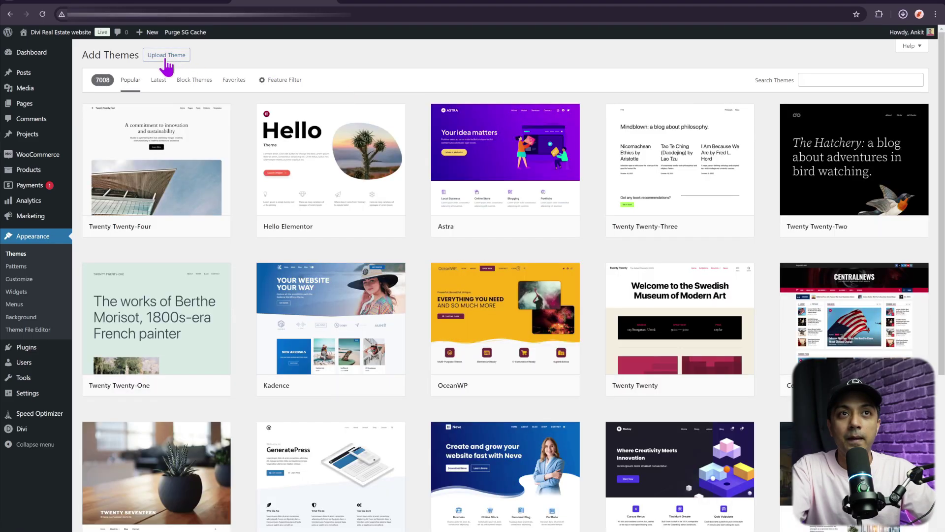
left_click(166, 55)
left_click(902, 14)
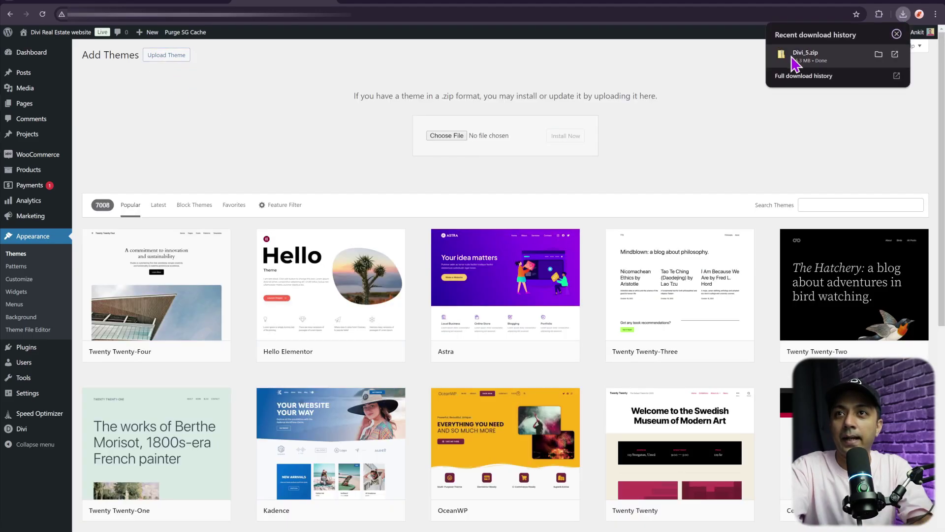
left_click_drag(794, 63, 446, 144)
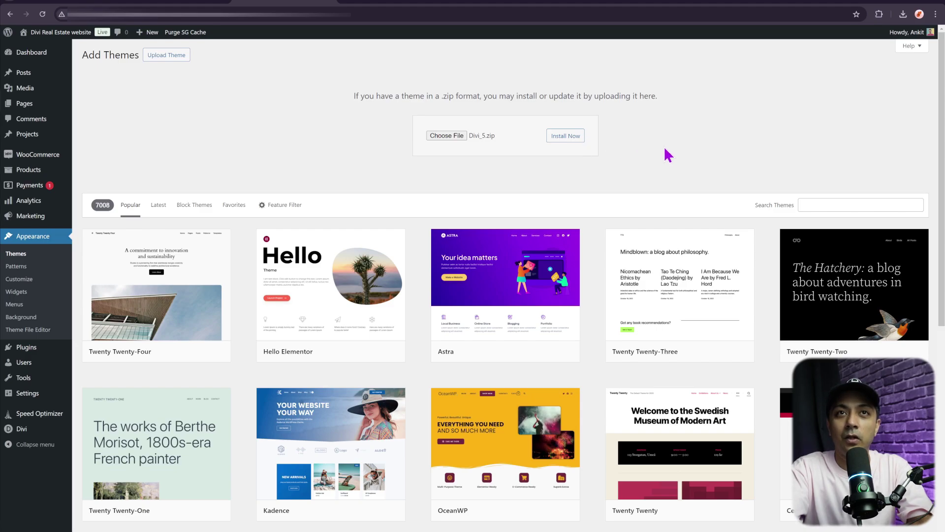
left_click(566, 135)
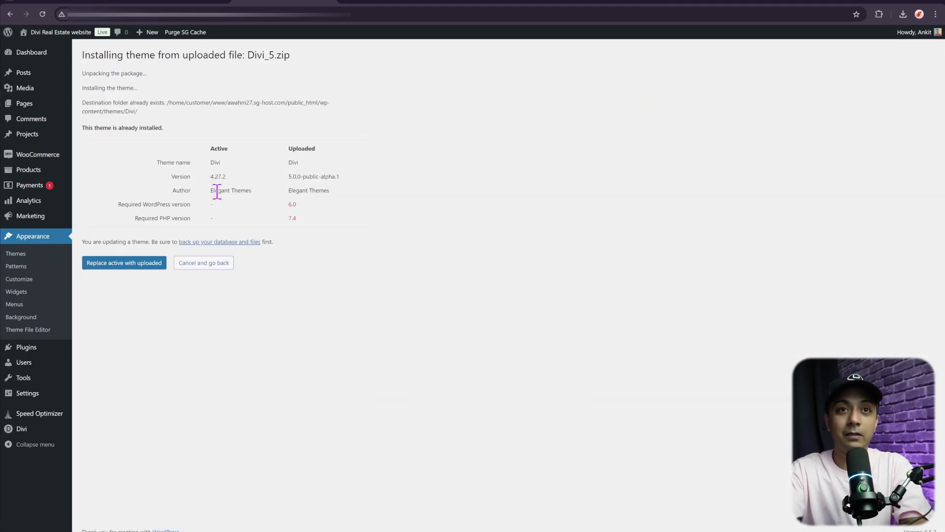
Replace the active Divi 4.27.2 with the uploaded 5.0.0-public-alpha.1 and return to Themes.
left_click_drag(210, 176, 219, 176)
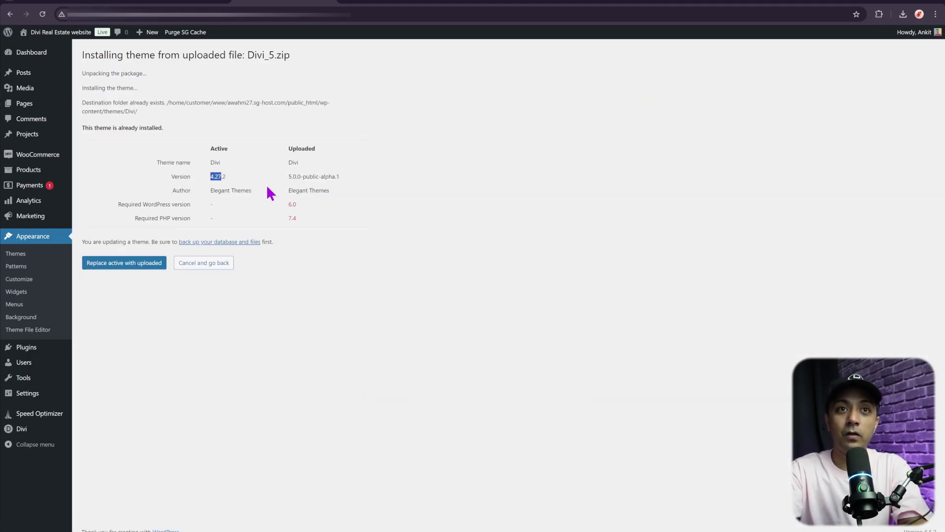
left_click_drag(289, 176, 344, 180)
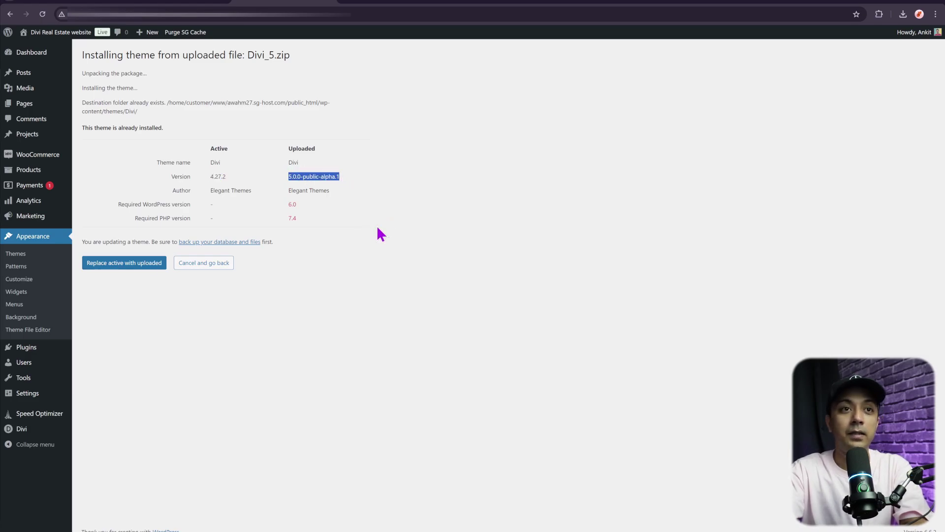
left_click(118, 262)
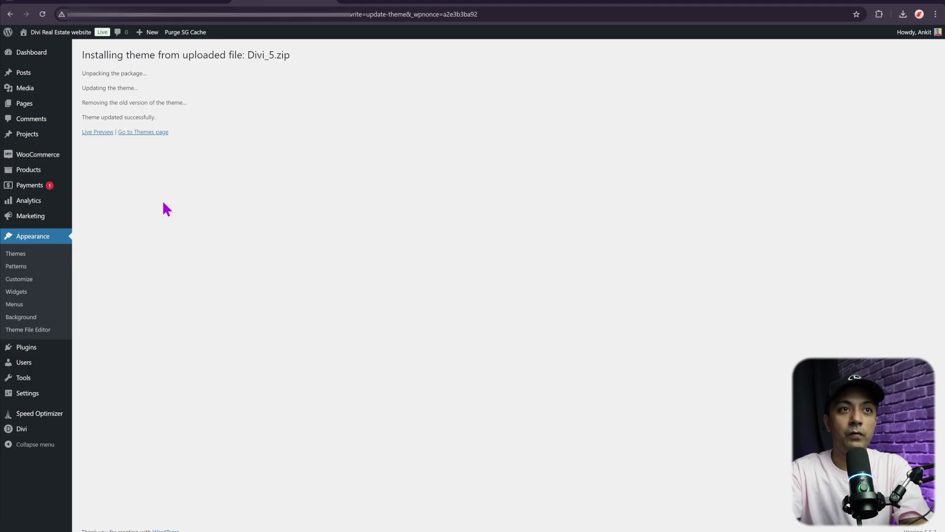
left_click(29, 254)
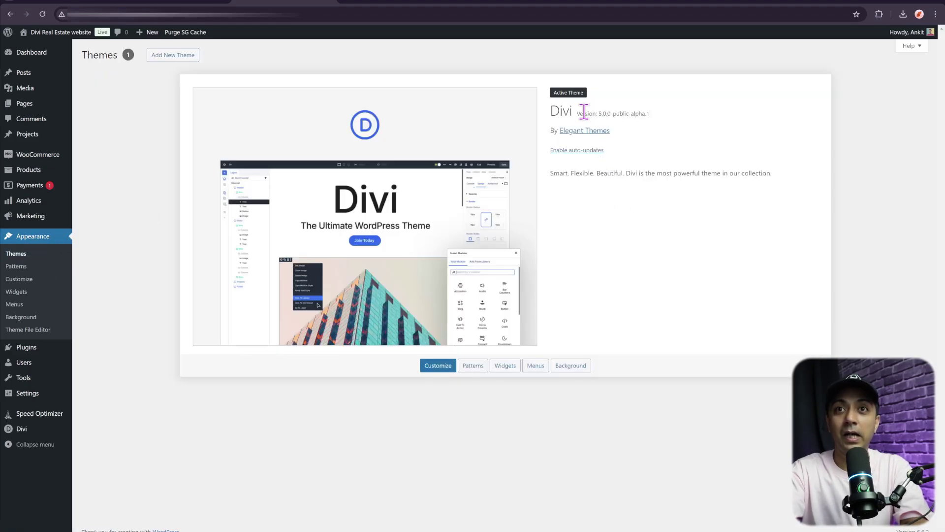
left_click_drag(583, 112, 654, 123)
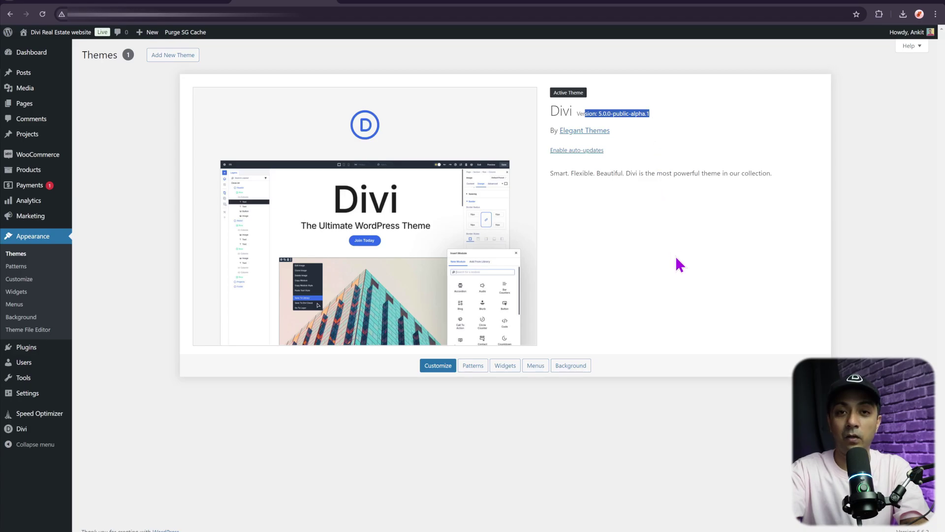
left_click(398, 6)
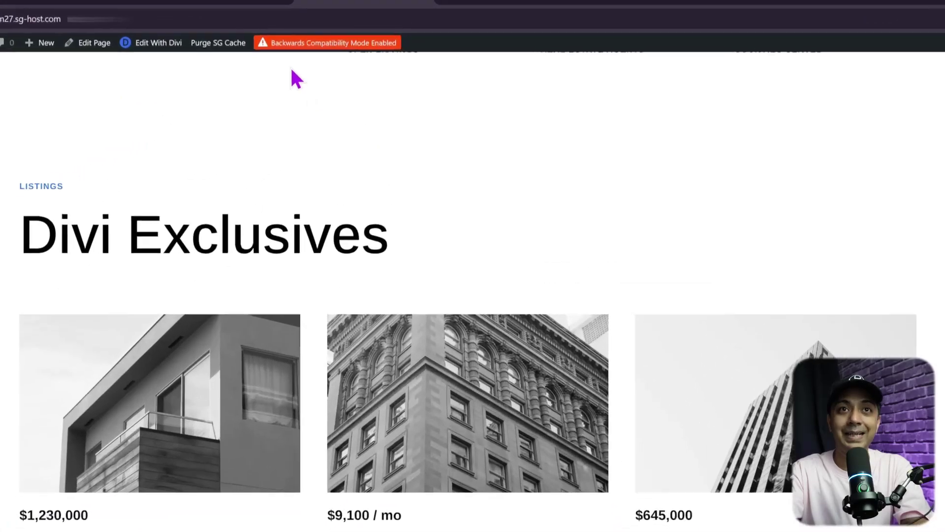
mouse_move(266, 58)
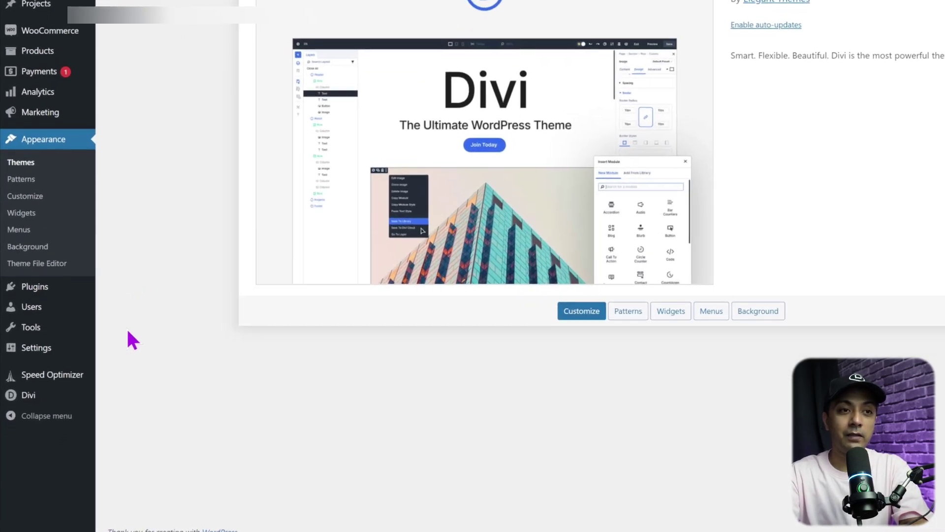
mouse_move(23, 396)
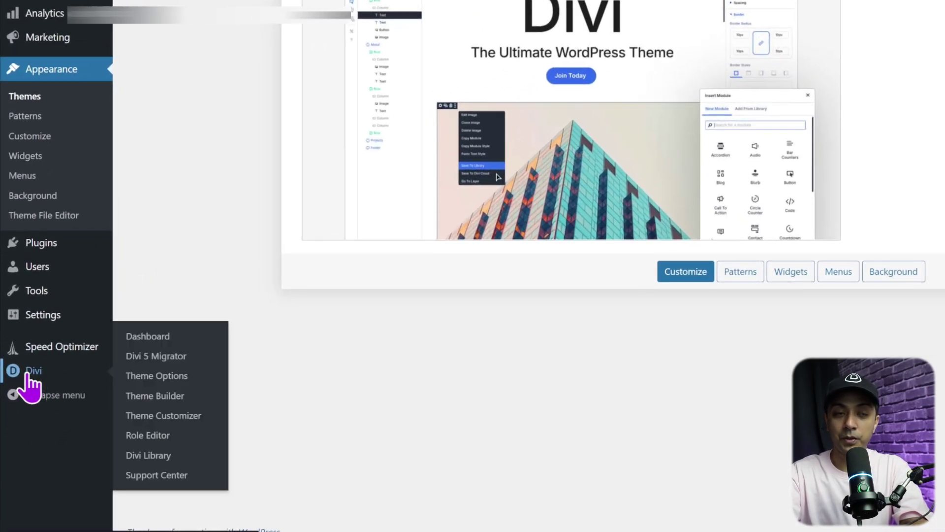
Open the Divi 5 Migrator and expand the three incompatible Body Templates using WooCommerce modules.
left_click(149, 358)
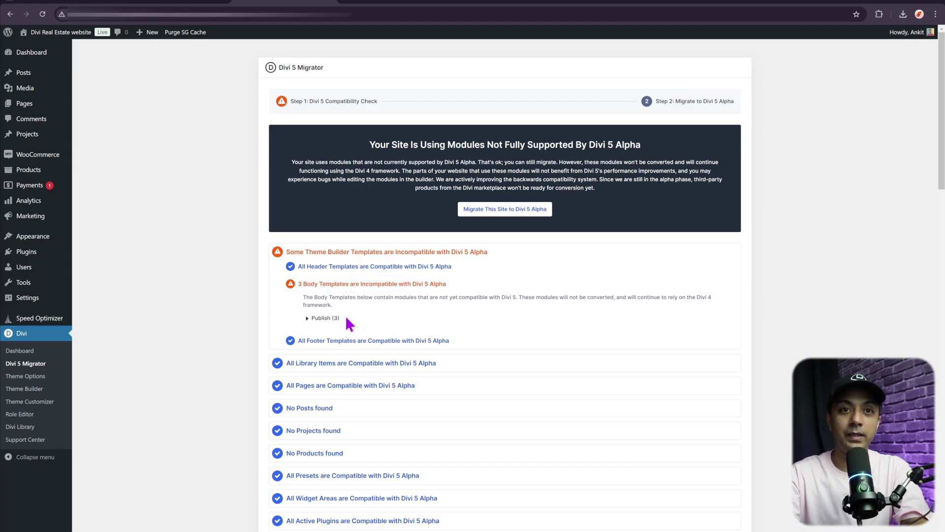
left_click(308, 318)
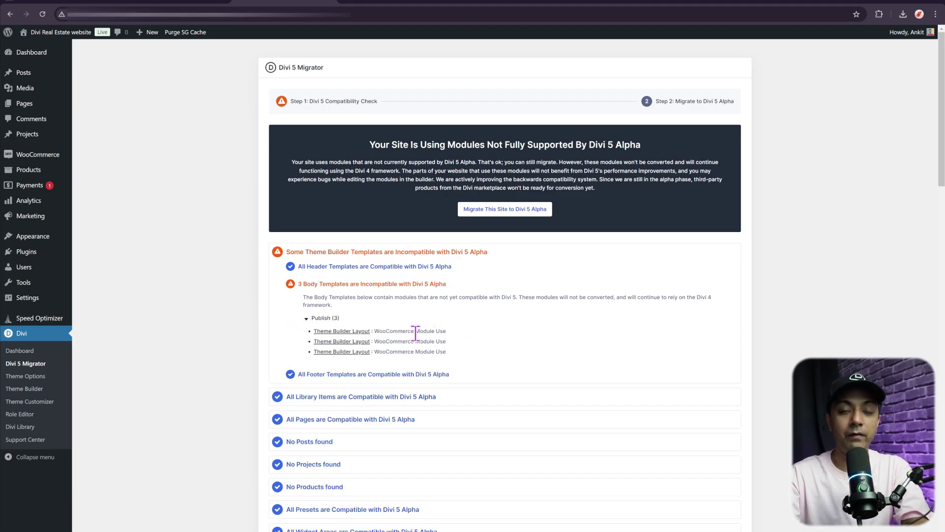
scroll(456, 346, "down", 5)
scroll(457, 346, "down", 3)
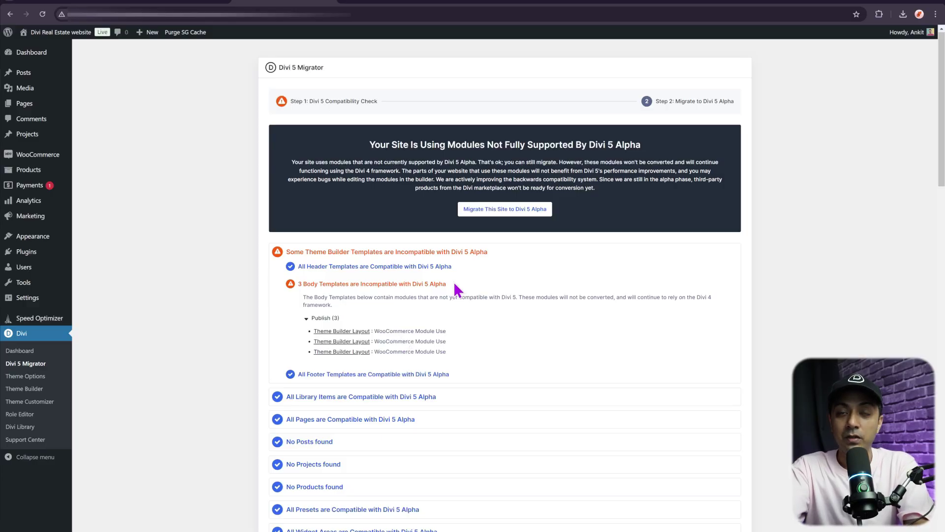
Run Migrate This Site to Divi 5 Alpha and confirm in the Are You Sure? dialog.
left_click(529, 213)
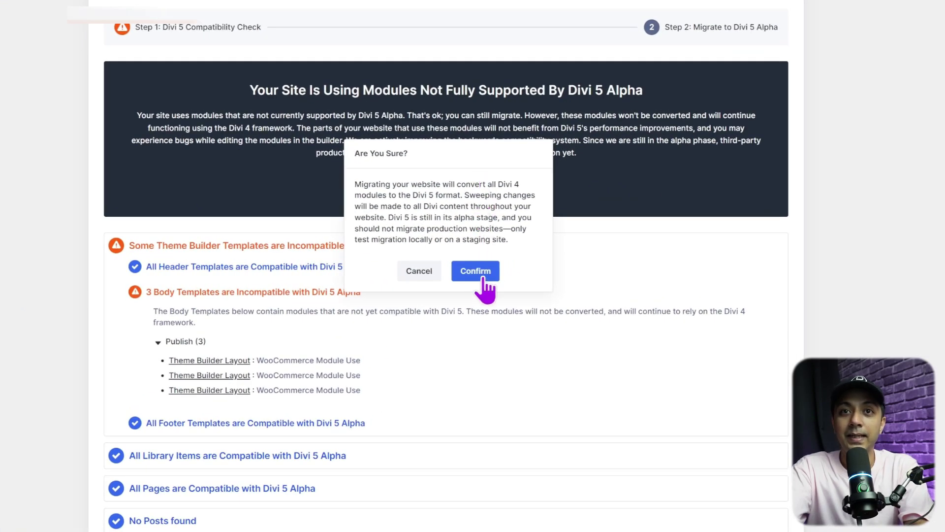
left_click(483, 281)
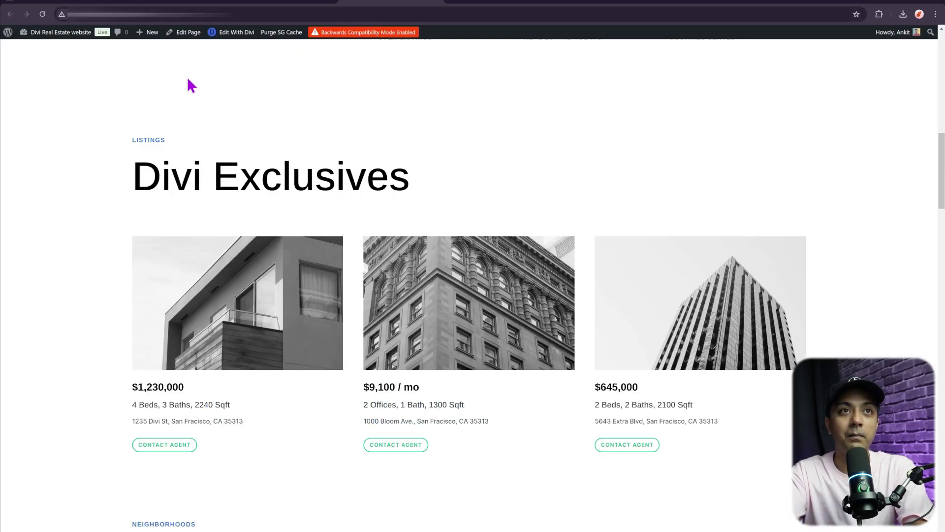
Reload the front-end home page and launch Edit With Divi from the admin bar.
left_click(43, 14)
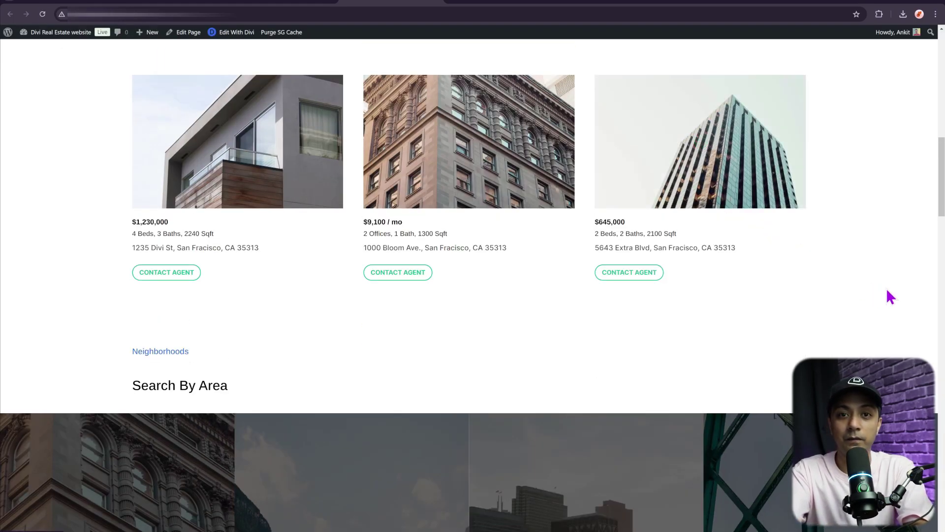
left_click(238, 35)
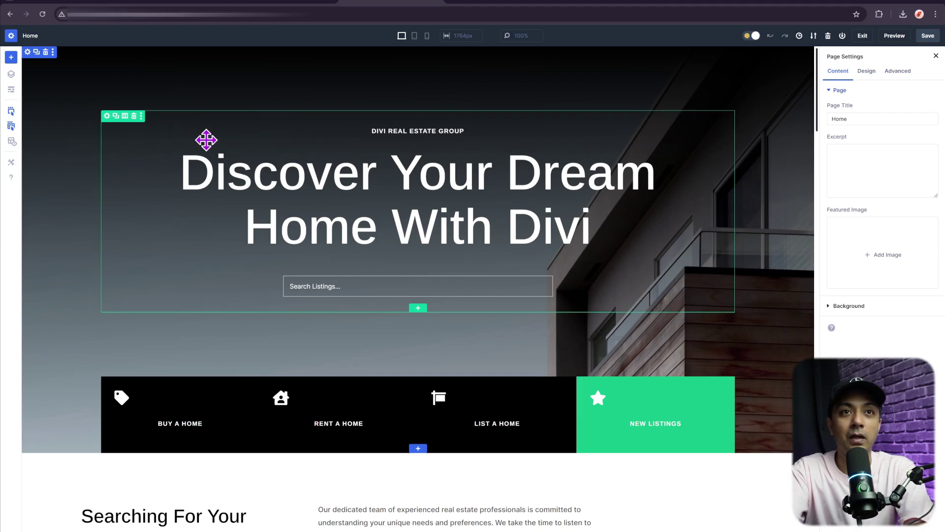
scroll(380, 178, "down", 4)
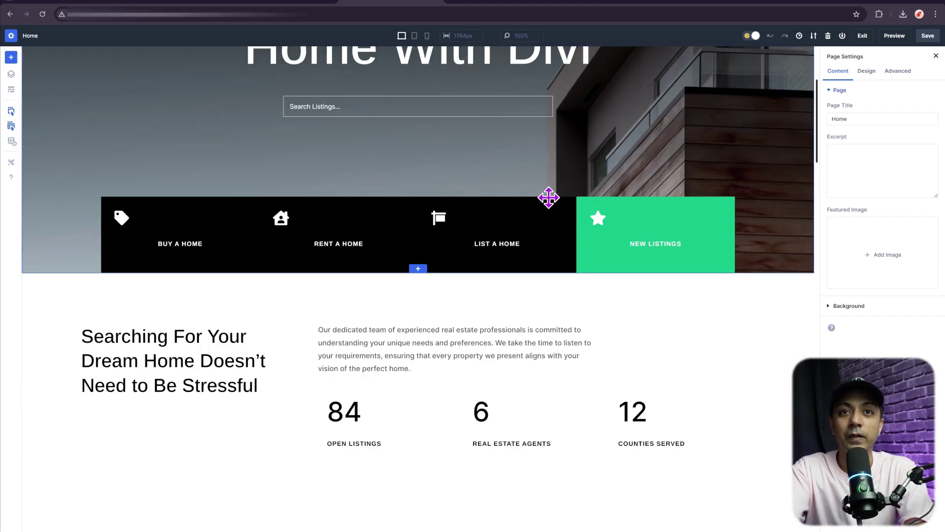
scroll(548, 197, "down", 4)
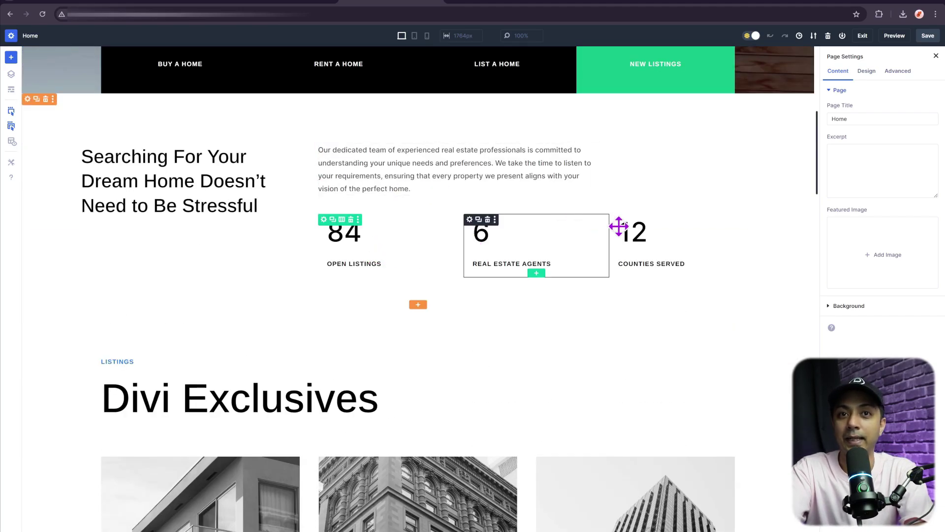